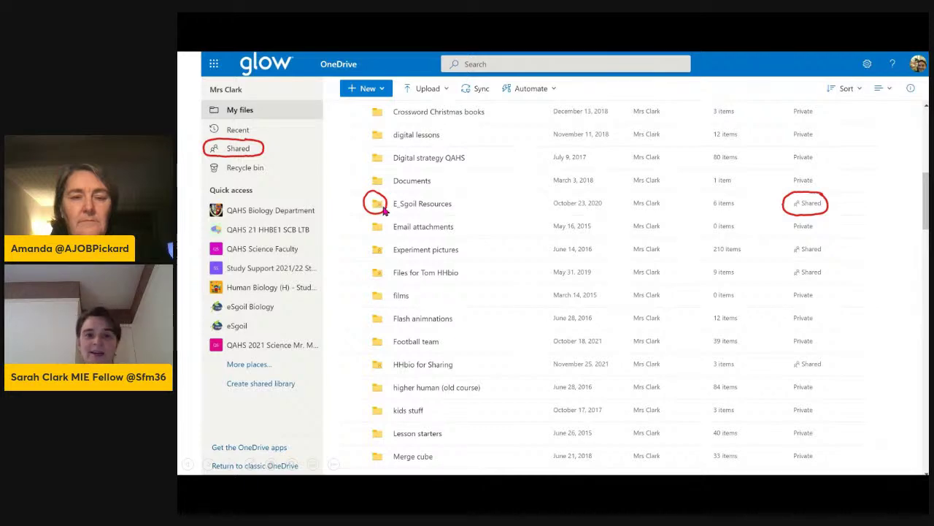
key(Right)
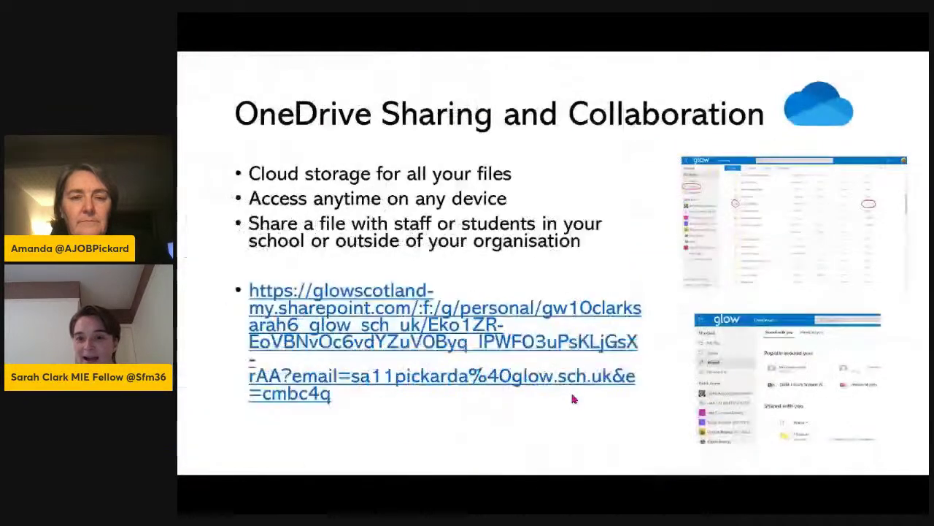
click(730, 366)
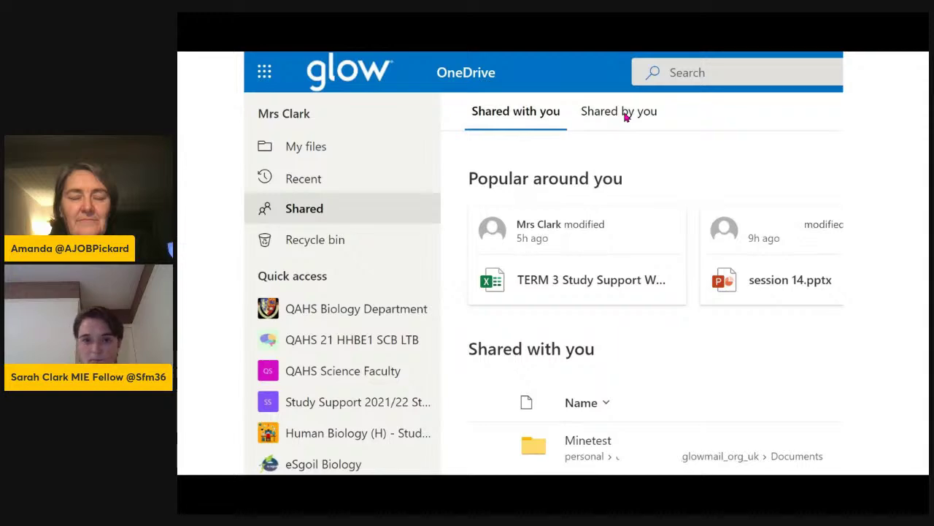
click(625, 117)
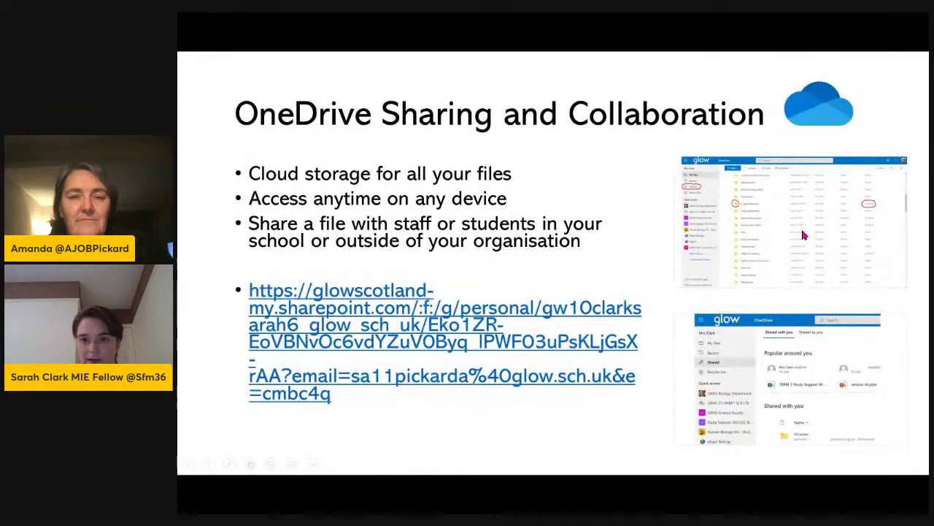
click(803, 235)
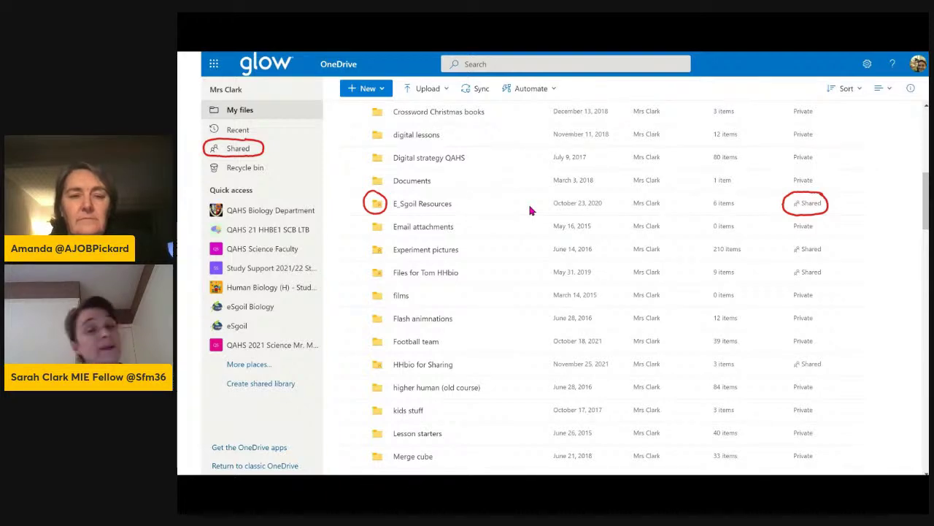
key(alt+Tab)
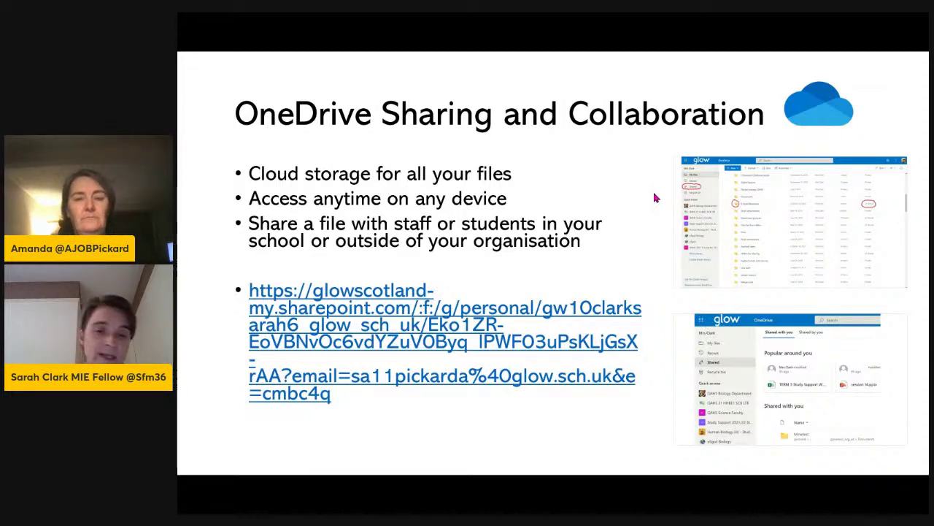
Open the shared OneDrive folder linked on the slide, then go up to My files and look through its folders
click(412, 316)
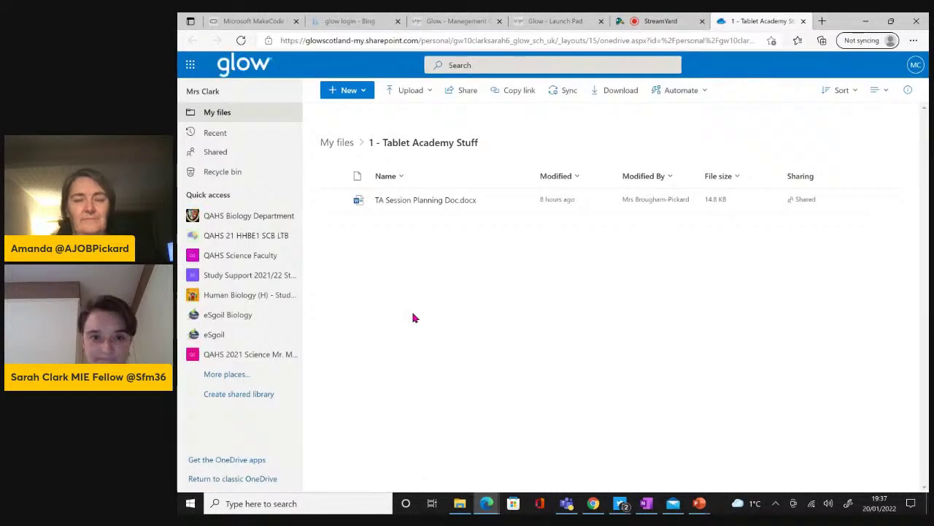
click(339, 144)
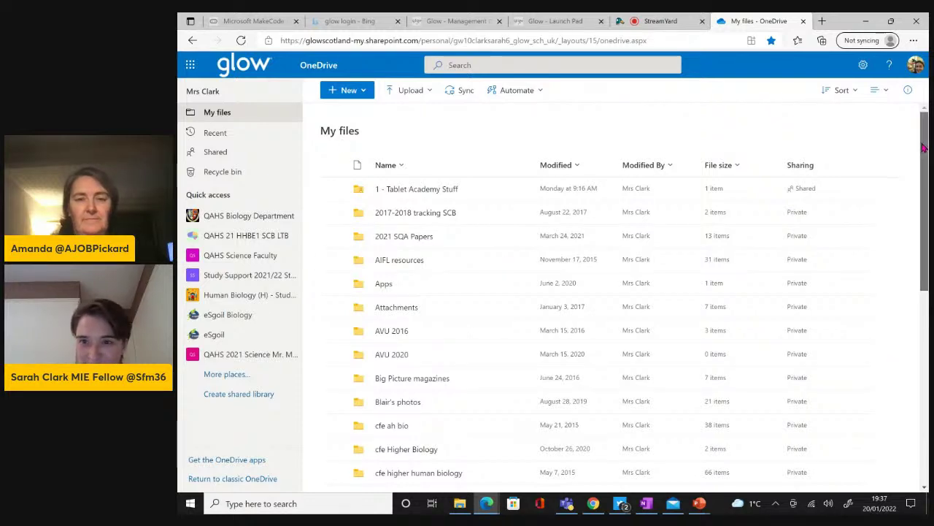
drag(923, 146, 925, 354)
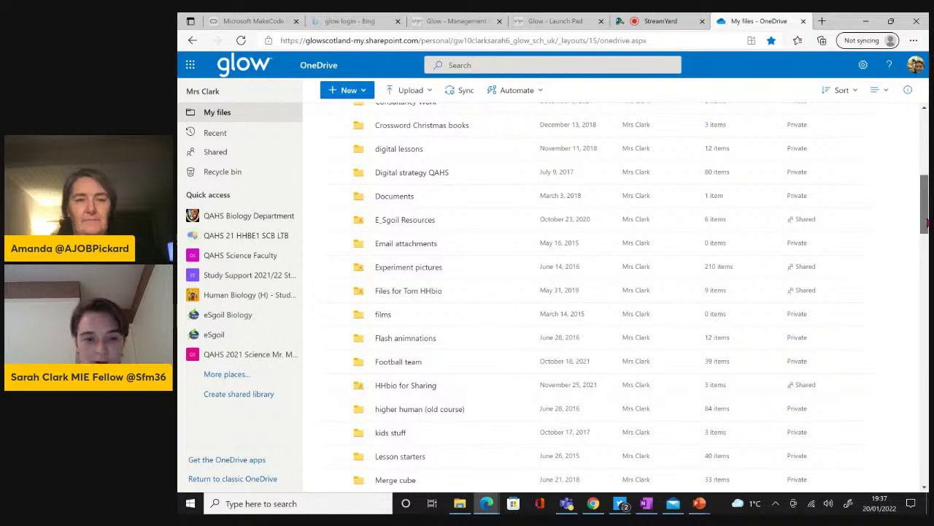
drag(927, 222, 924, 139)
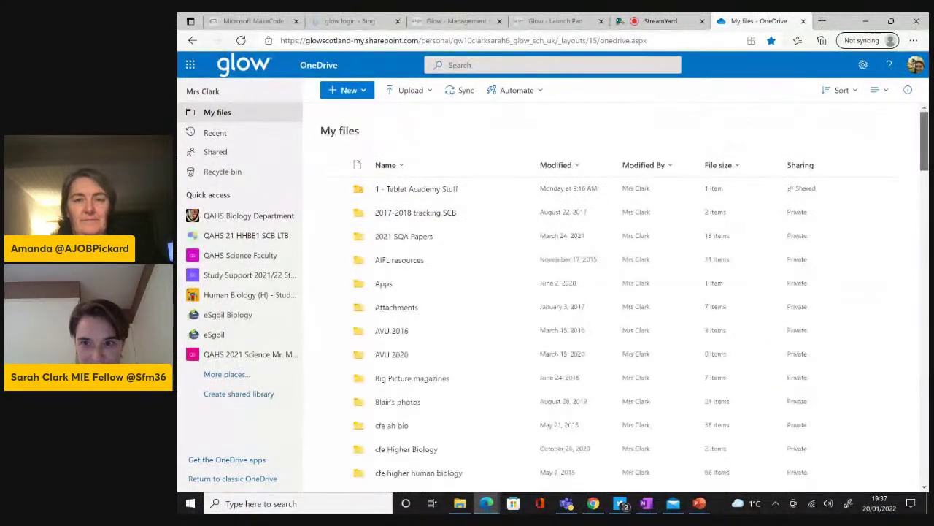
Open TA Session Planning Doc.docx from the 1 - Tablet Academy Stuff folder and review its recent activity and existing comments
click(428, 190)
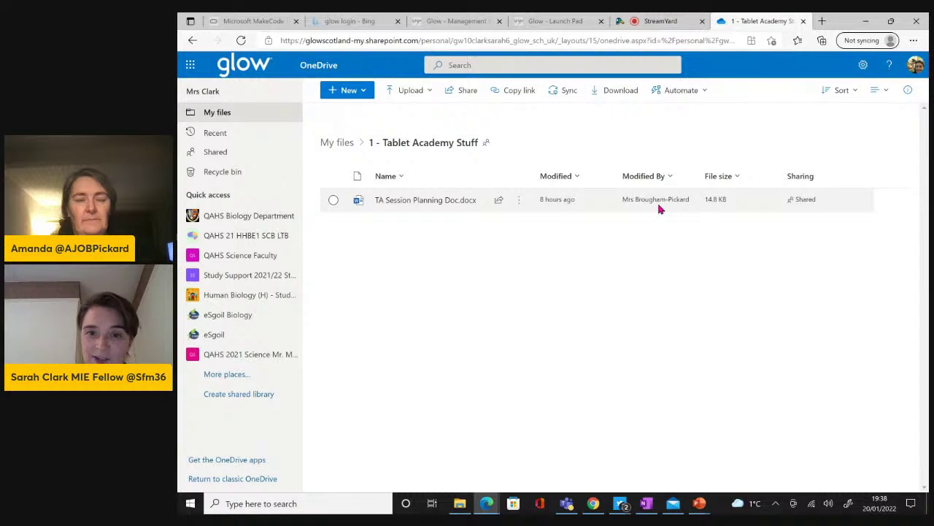
click(425, 202)
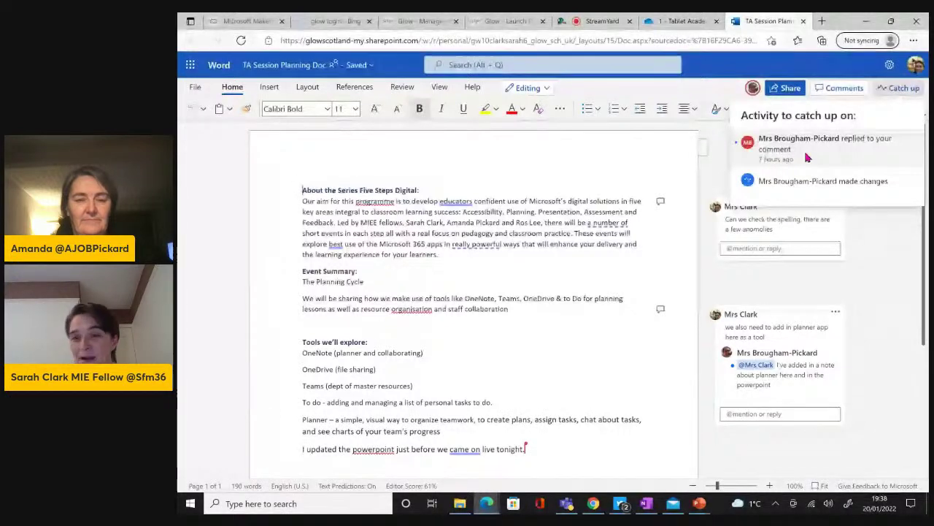
click(878, 270)
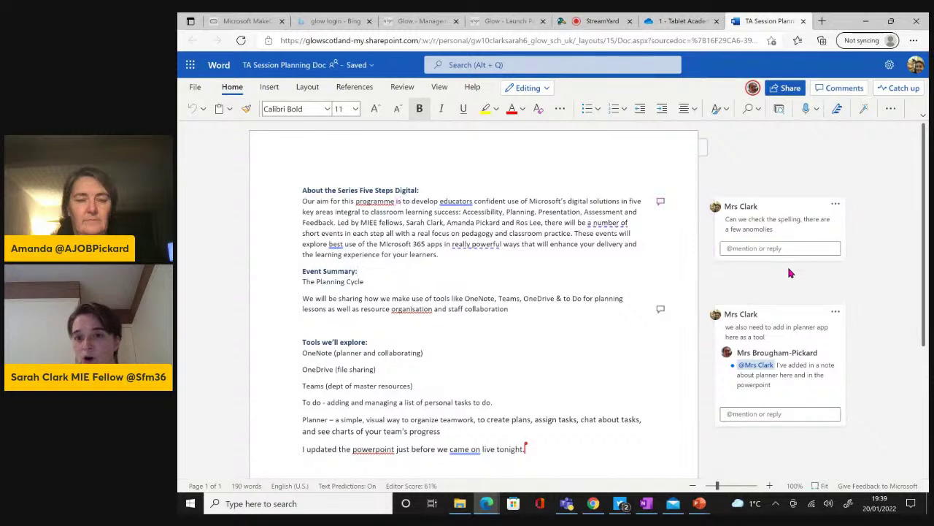
click(760, 206)
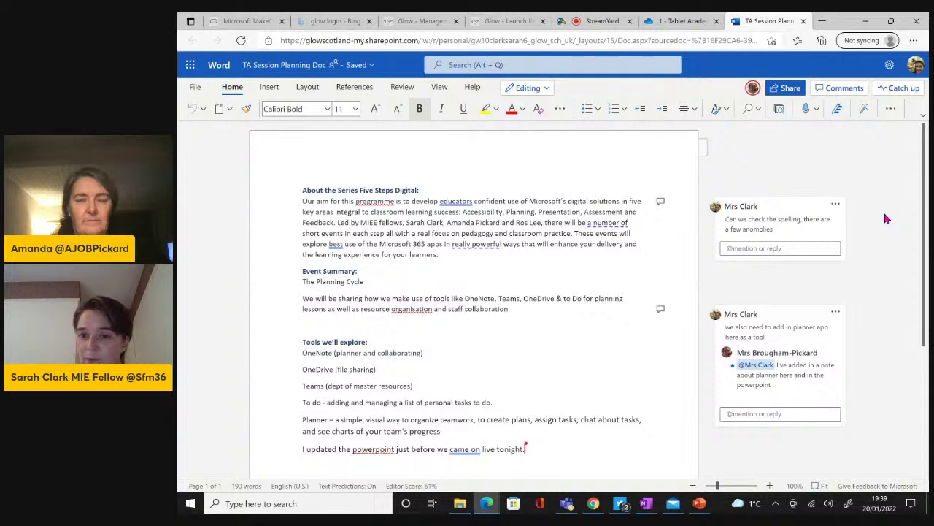
click(790, 330)
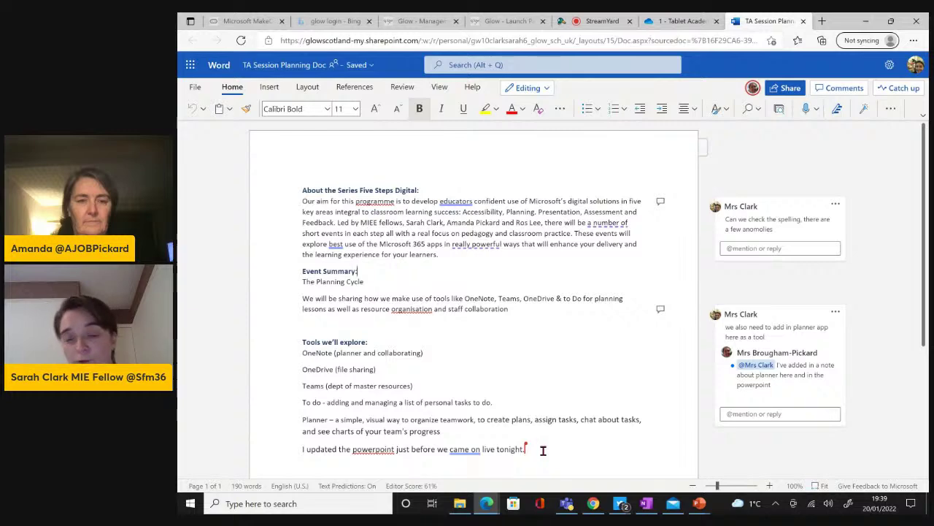
Post a new comment at the Event Summary heading reading "that's gret can see your updates now"
click(839, 89)
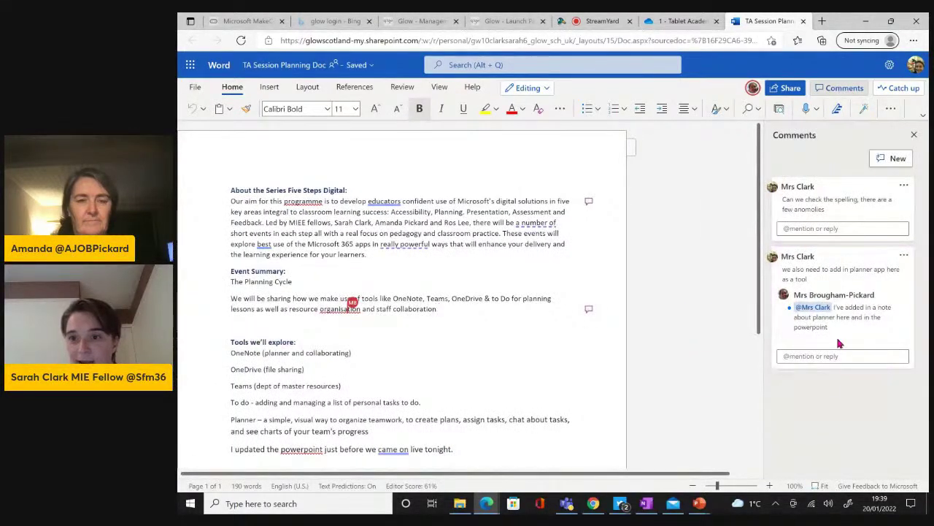
click(889, 161)
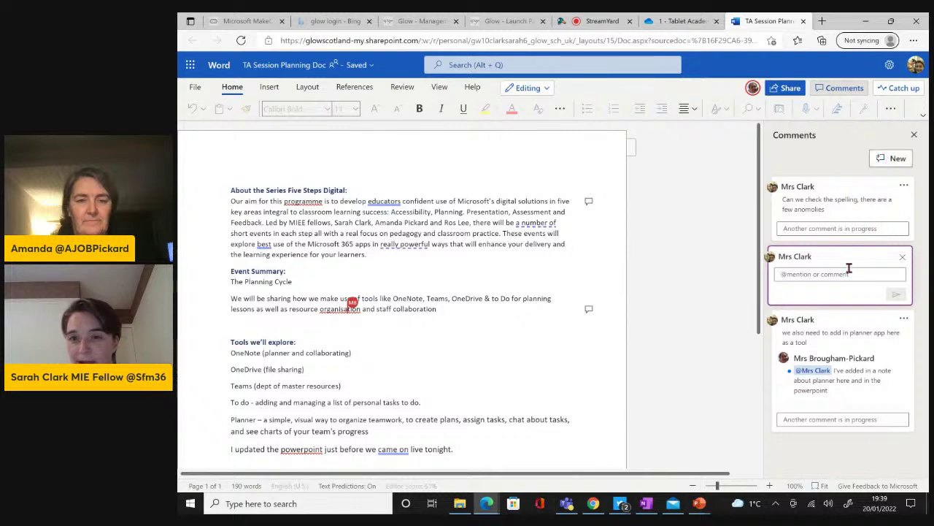
text(that)
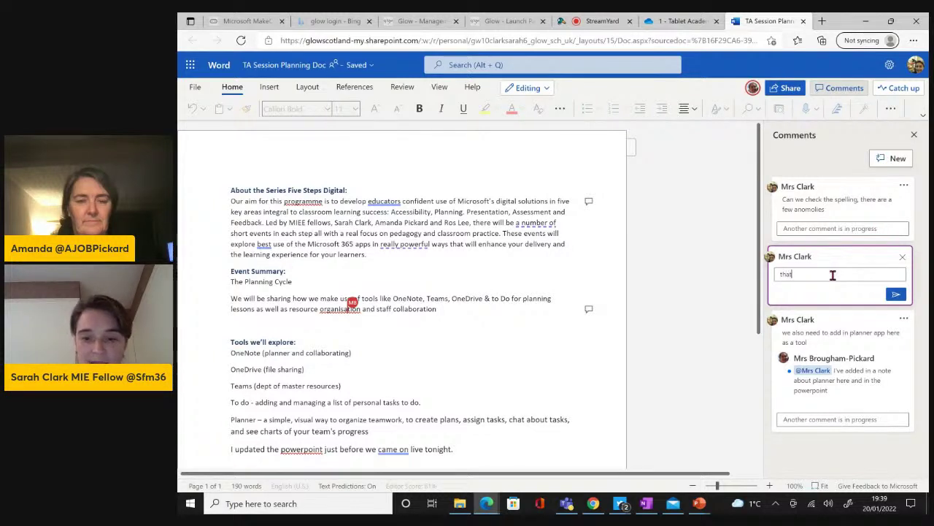
text('s gret can)
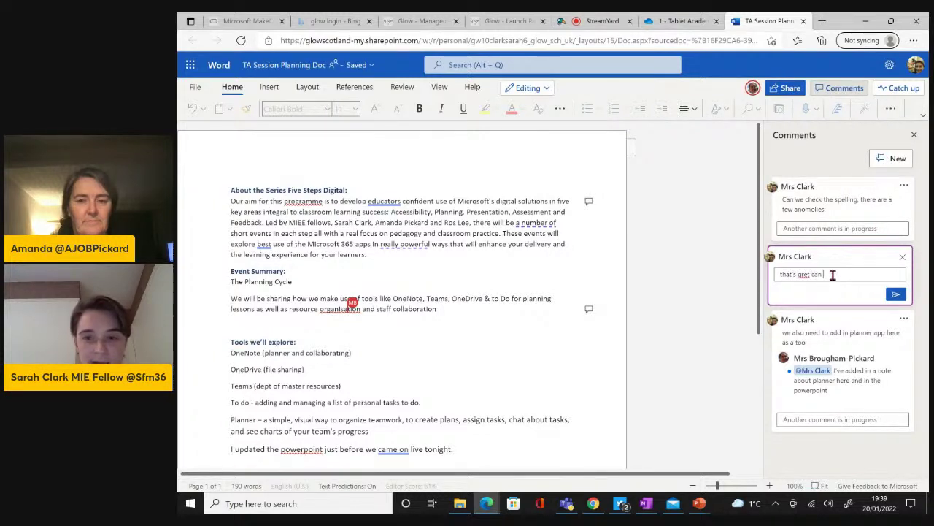
text( see your upd)
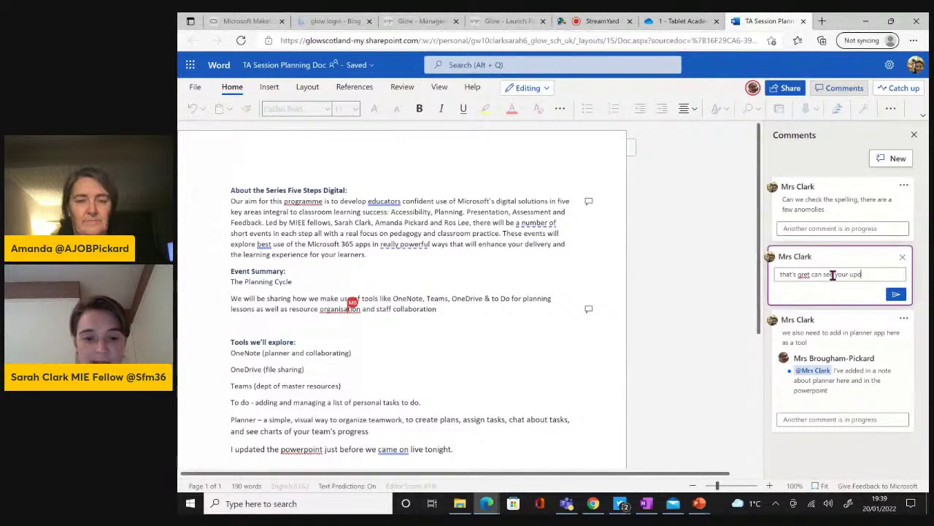
text(ates now)
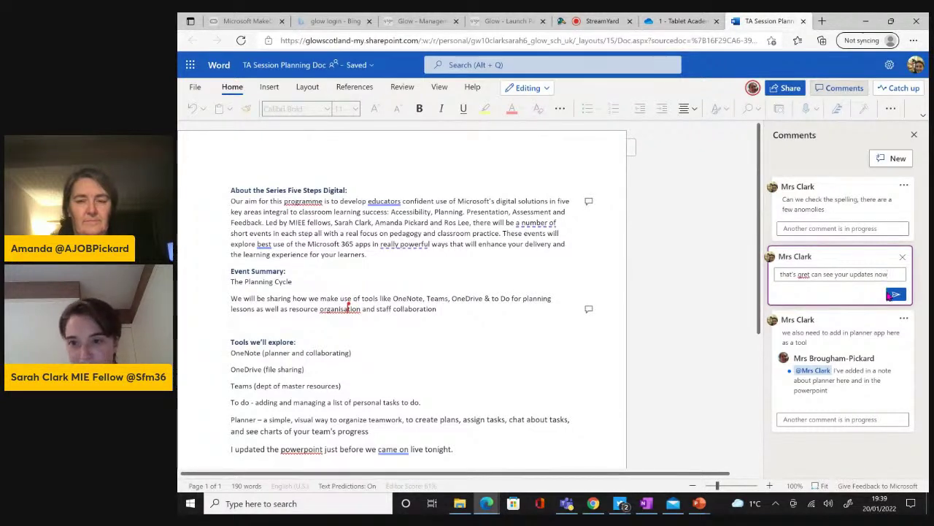
click(894, 293)
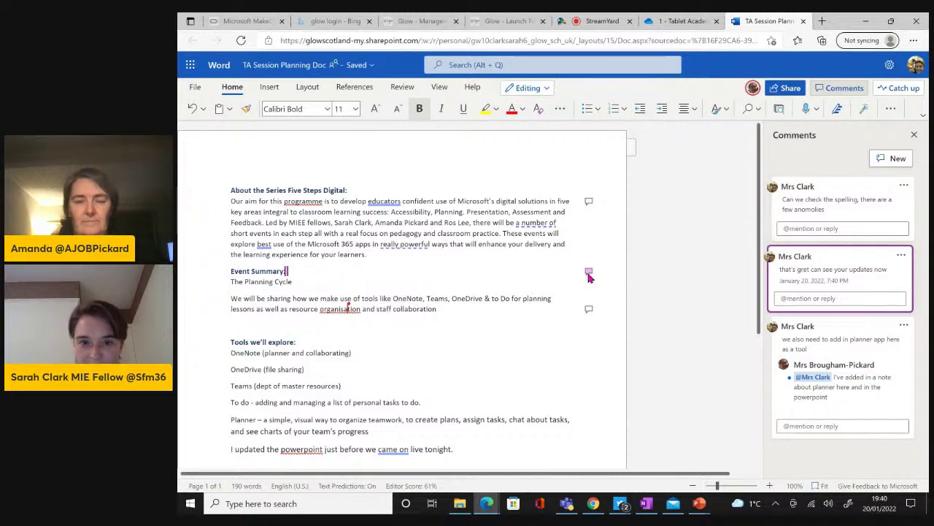
Check the document's comment markers and delete the comment thread attached to the Event Summary heading
click(590, 311)
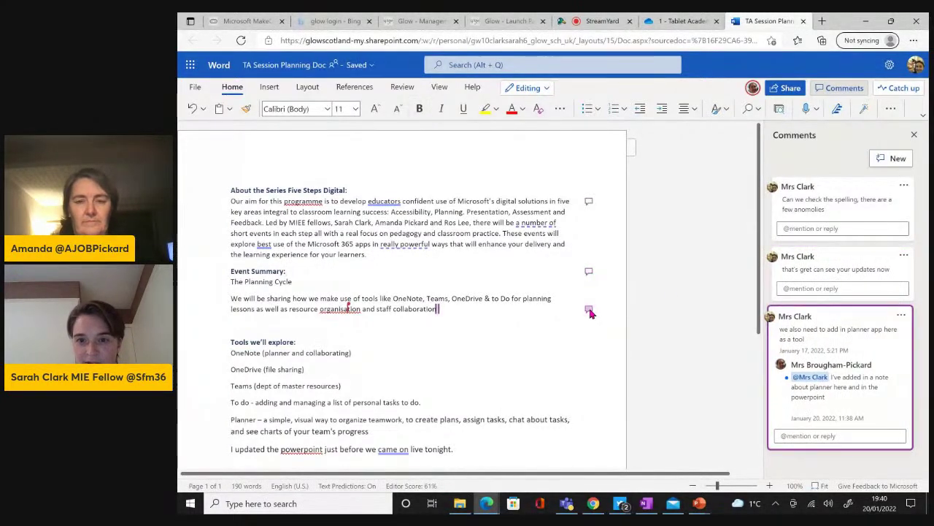
click(588, 203)
click(589, 272)
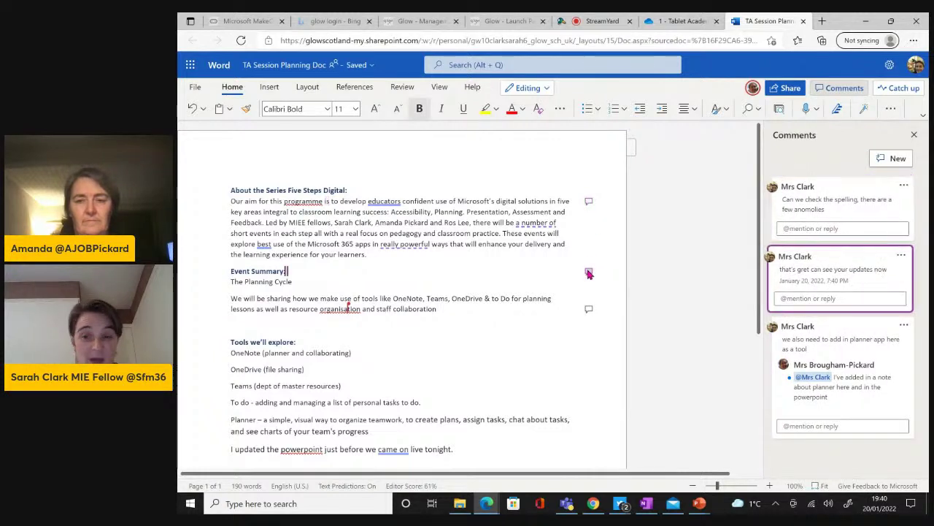
click(902, 258)
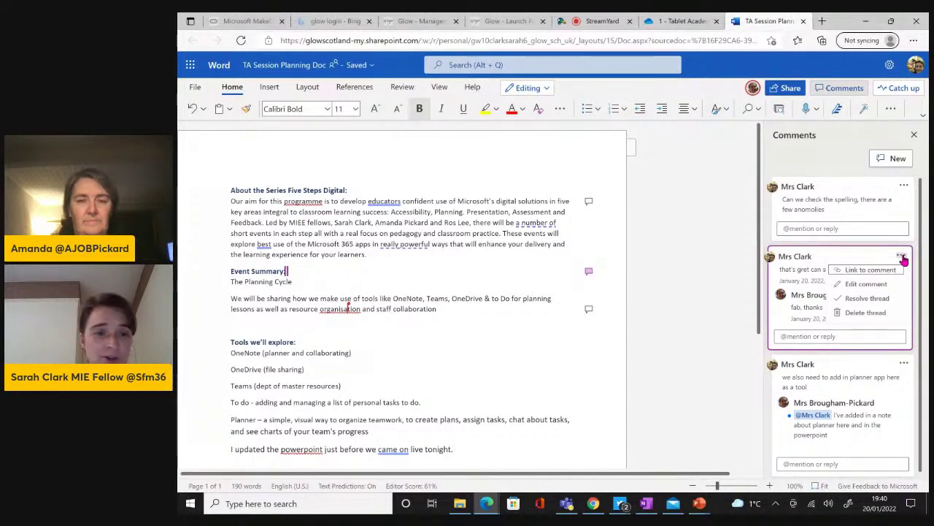
click(881, 313)
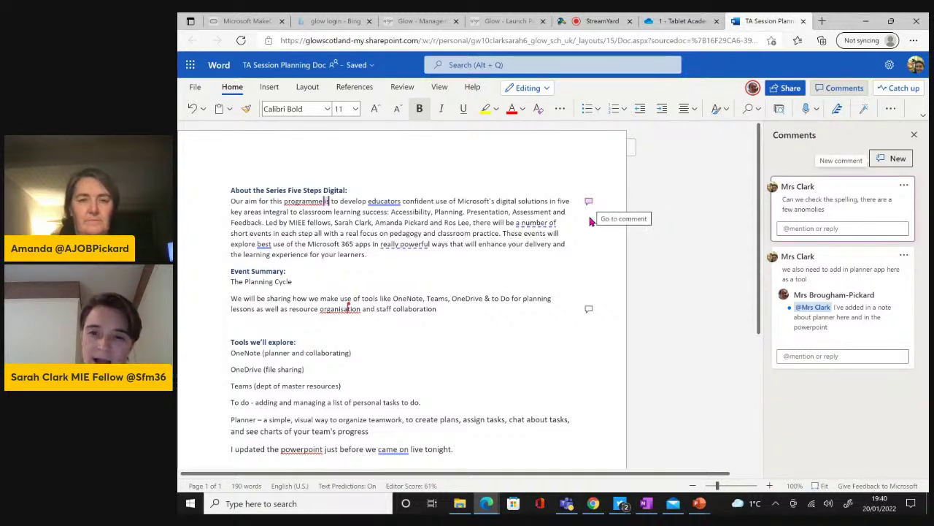
View the comment thread on the staff collaboration line, then close the comments list and the document
click(590, 310)
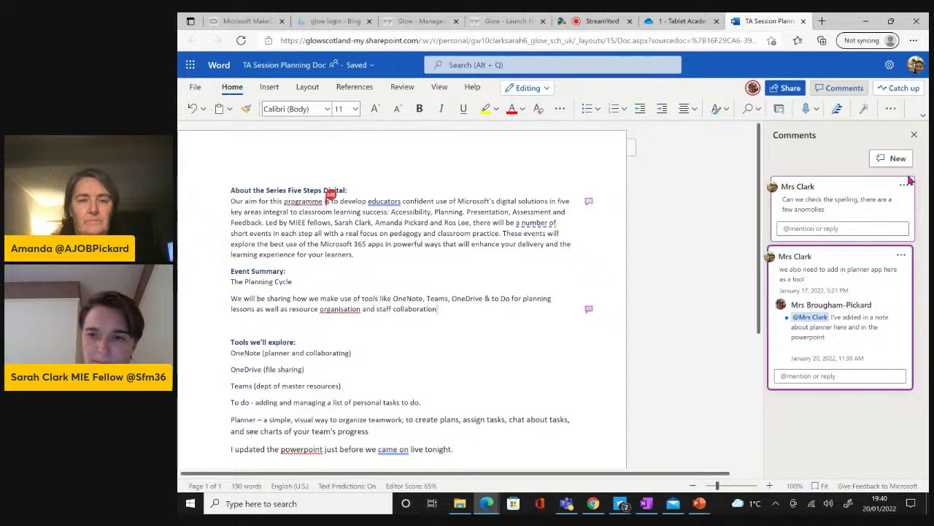
click(914, 136)
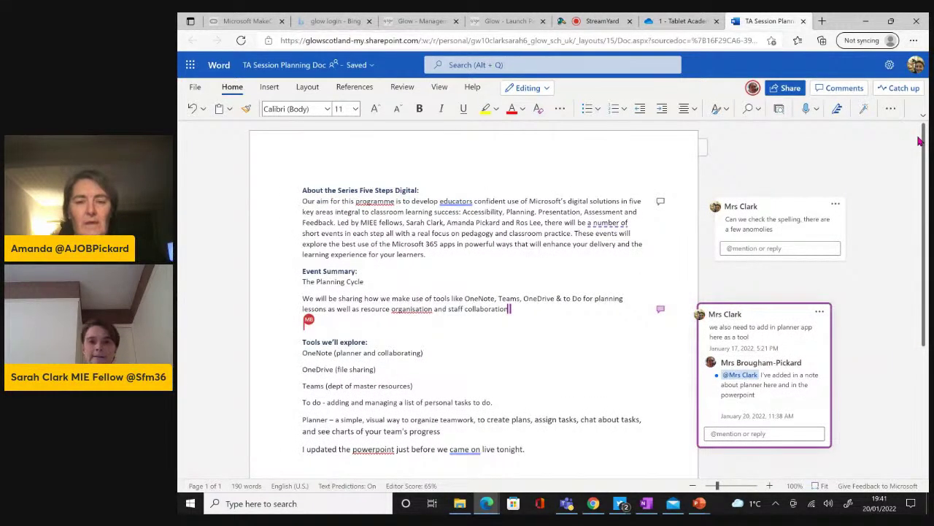
click(803, 21)
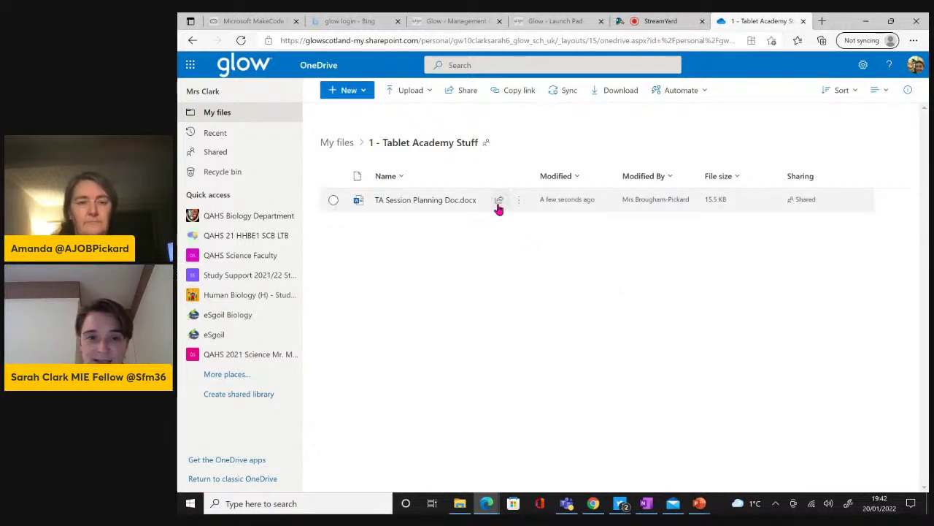
Copy a sharing link to TA Session Planning Doc.docx that works for anyone with the link, without allowing editing
click(518, 206)
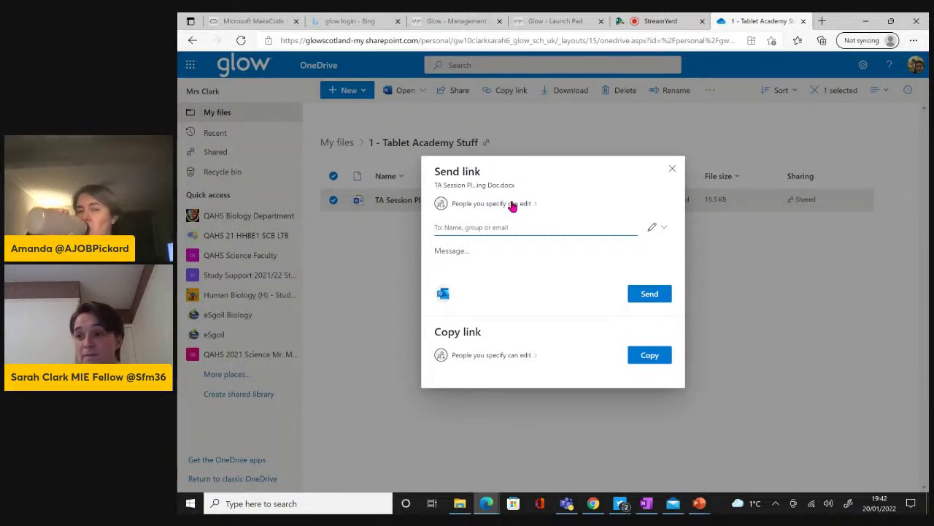
click(511, 205)
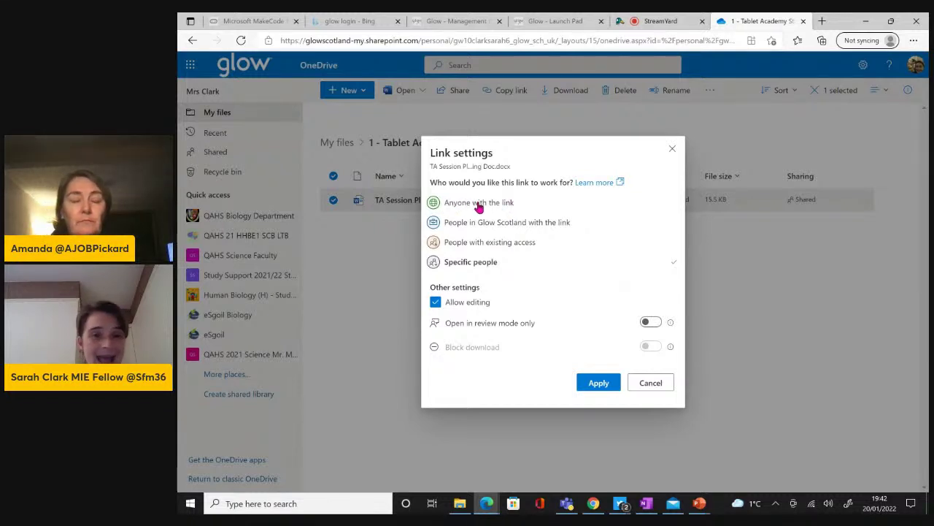
click(478, 205)
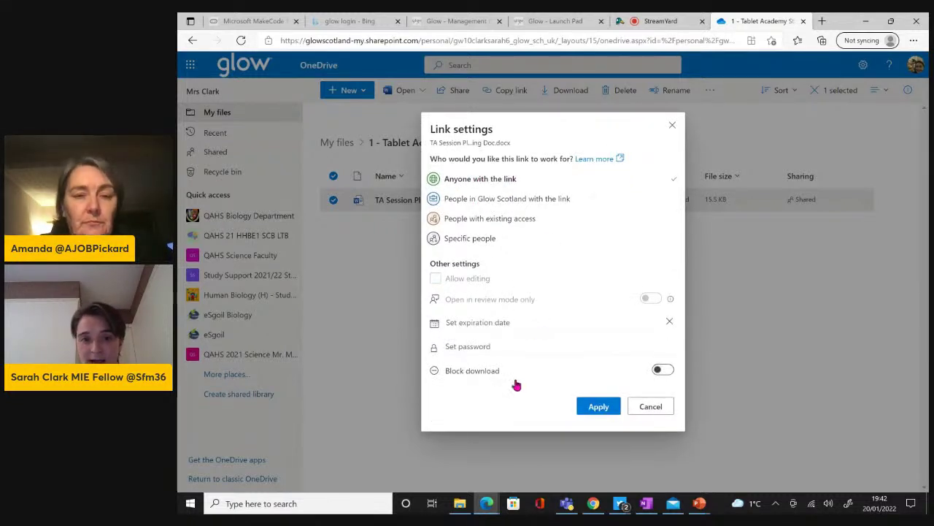
click(597, 407)
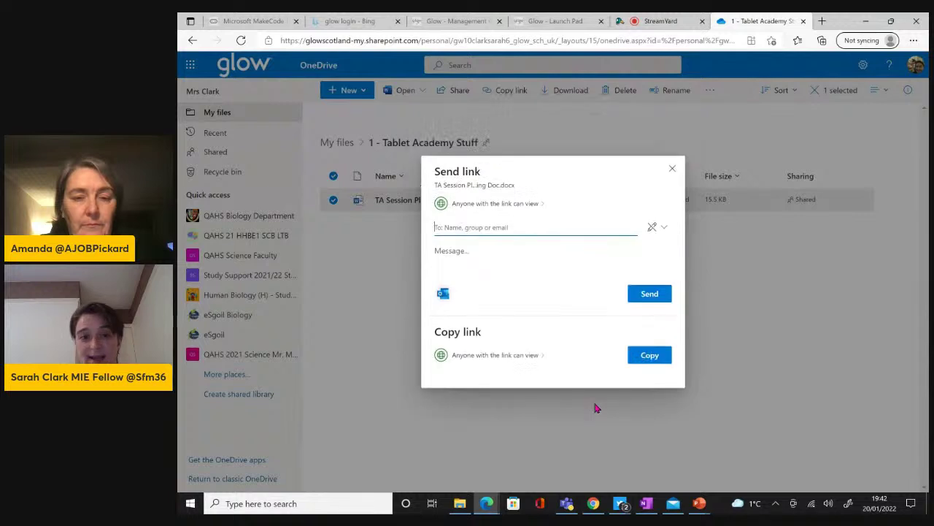
click(643, 357)
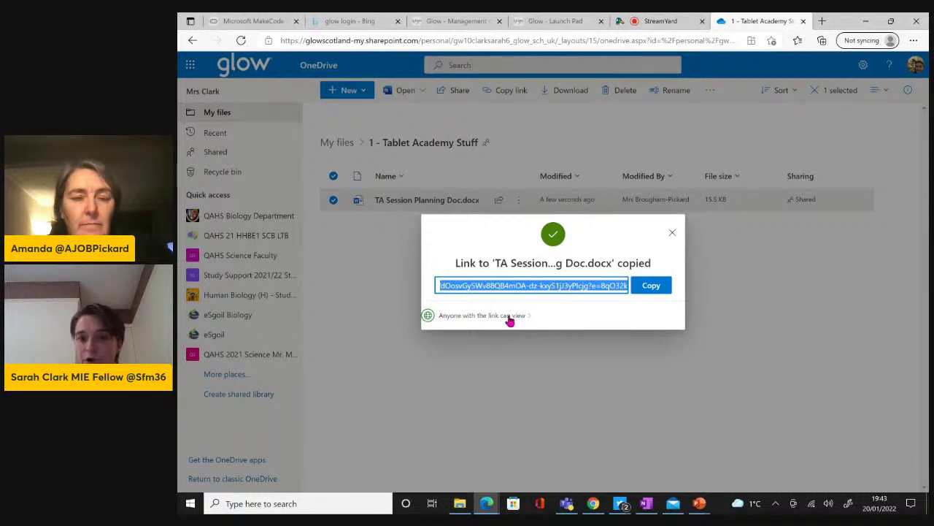
click(672, 232)
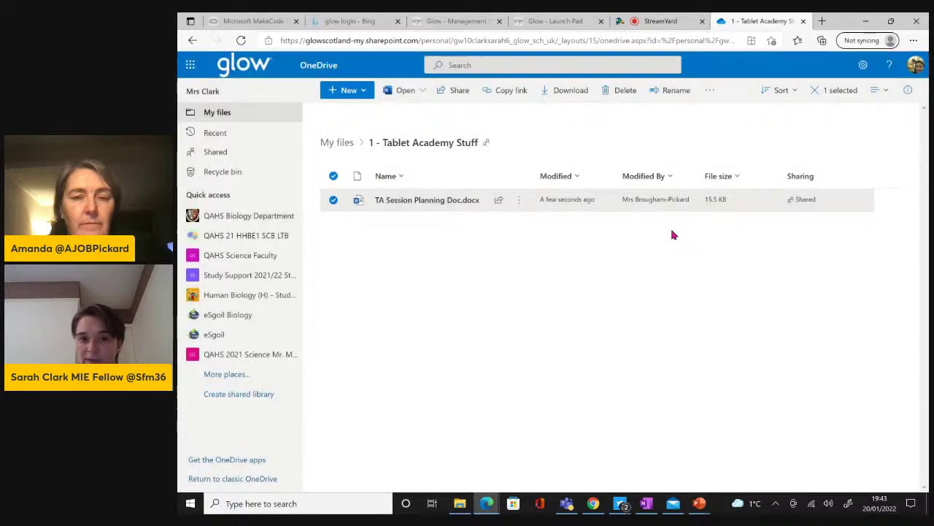
Share TA Session Planning Doc.docx by sending a link with editing rights to the collaborating colleague, then close the confirmation
click(520, 201)
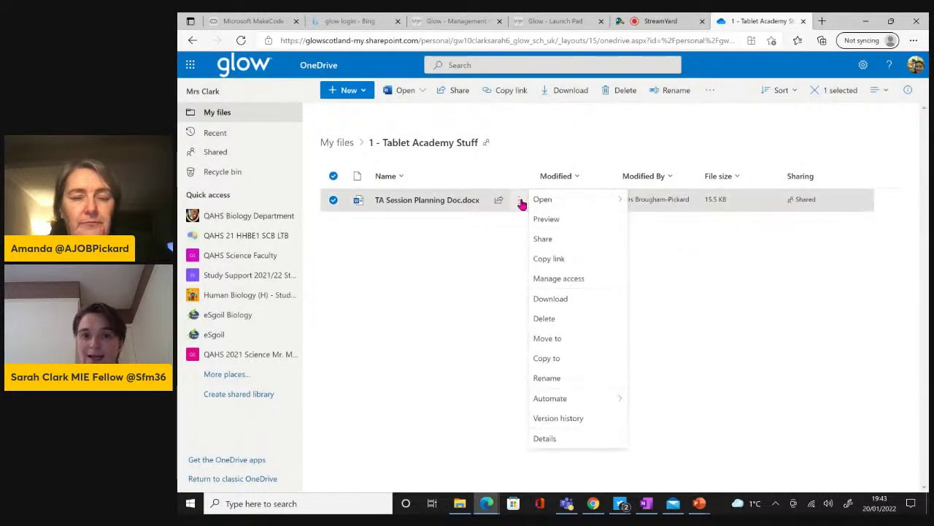
click(543, 240)
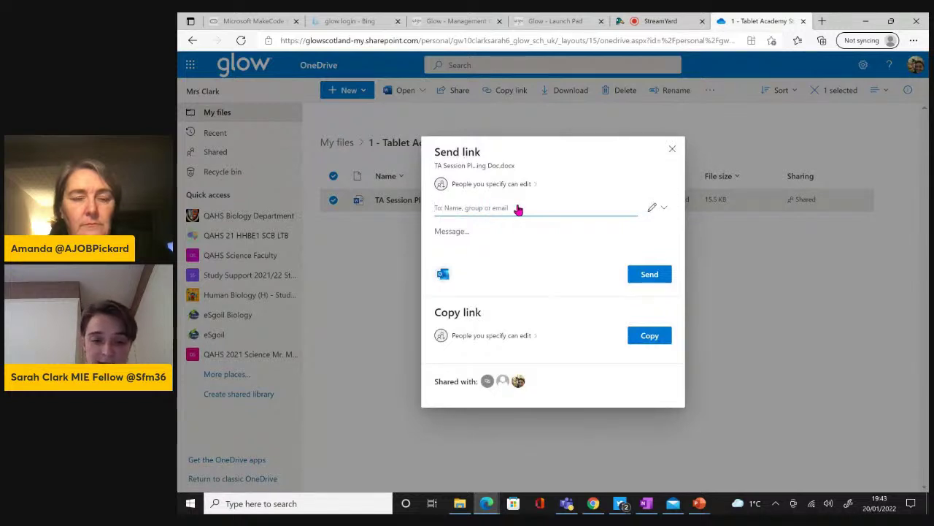
text(@pick)
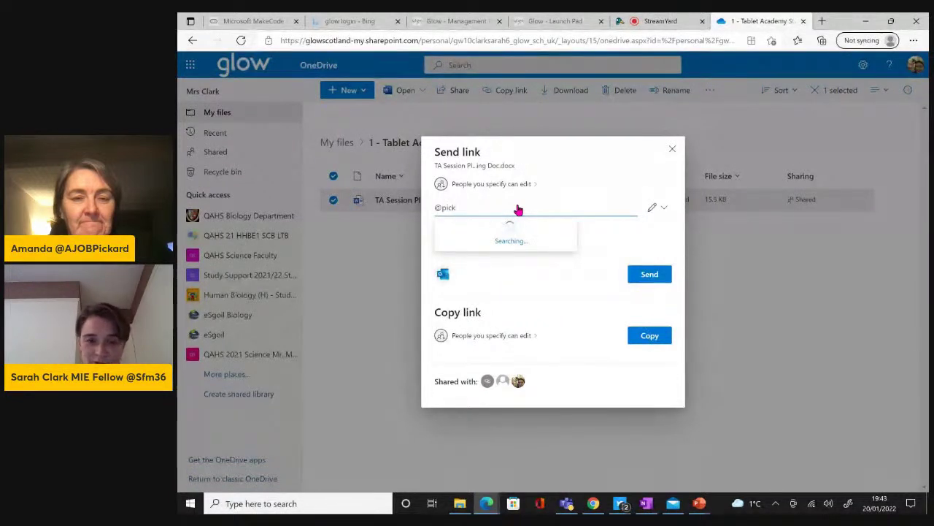
key(BackSpace)
key(BackSpace)
key(BackSpace)
key(BackSpace)
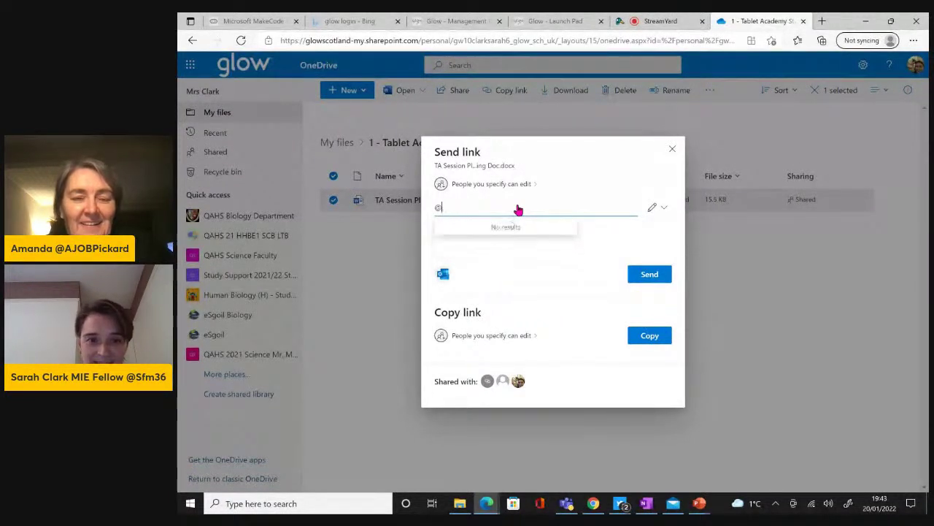
text(ama)
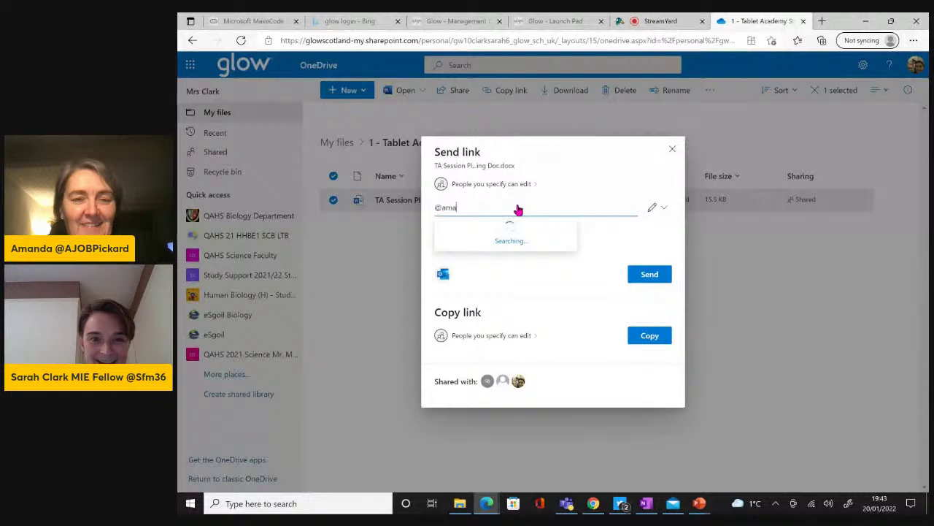
text(nda)
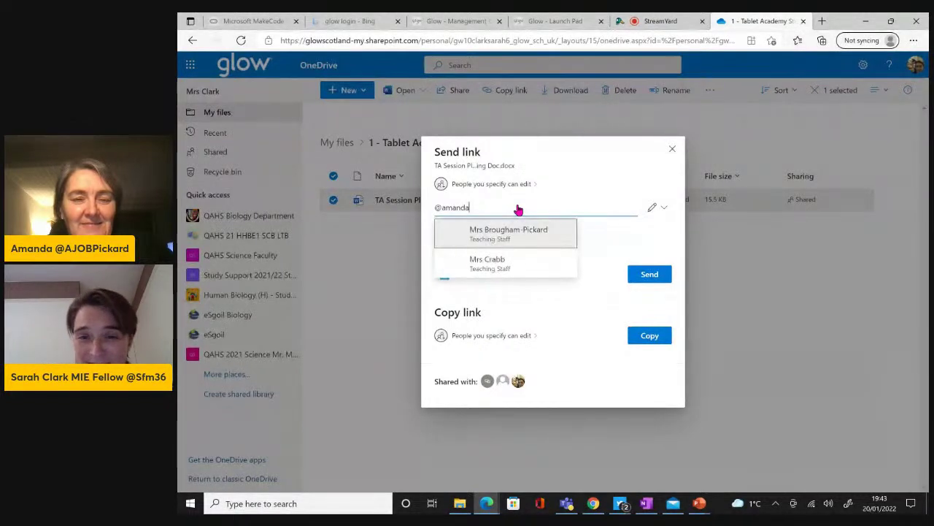
click(511, 231)
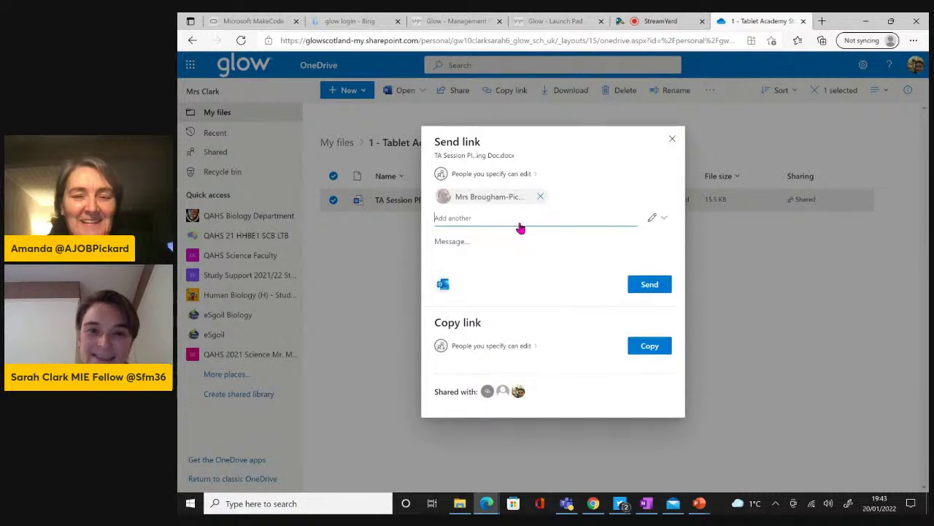
click(649, 289)
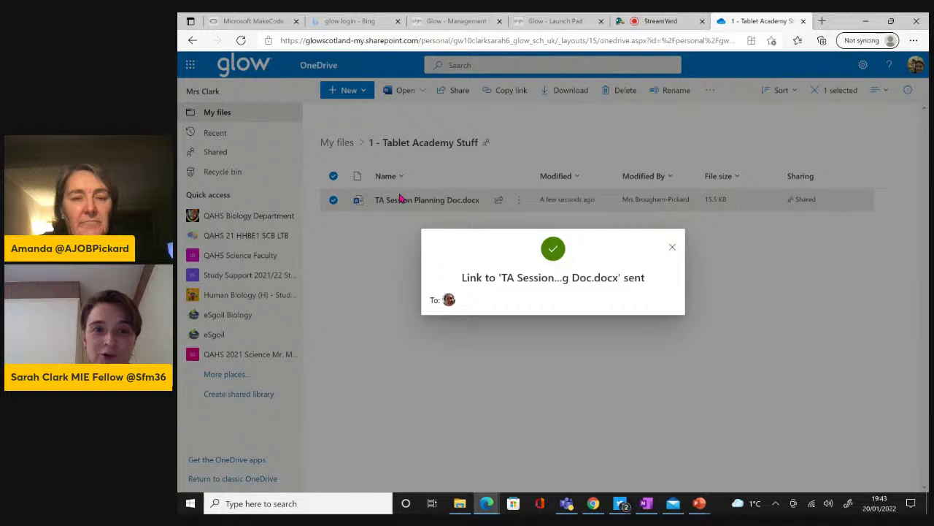
click(395, 291)
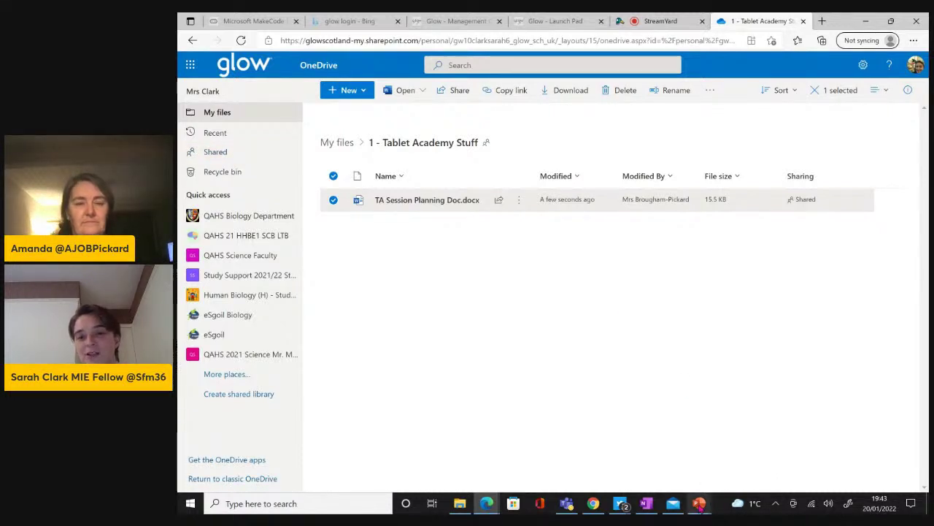
Switch to the running PowerPoint slide show and advance from the OneDrive sharing slide to the To Do slide
mouse_move(699, 505)
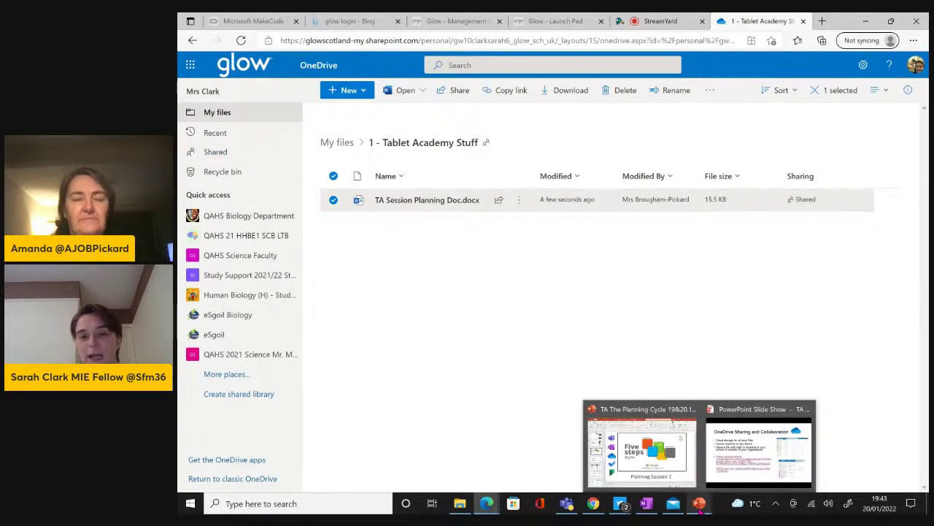
click(728, 478)
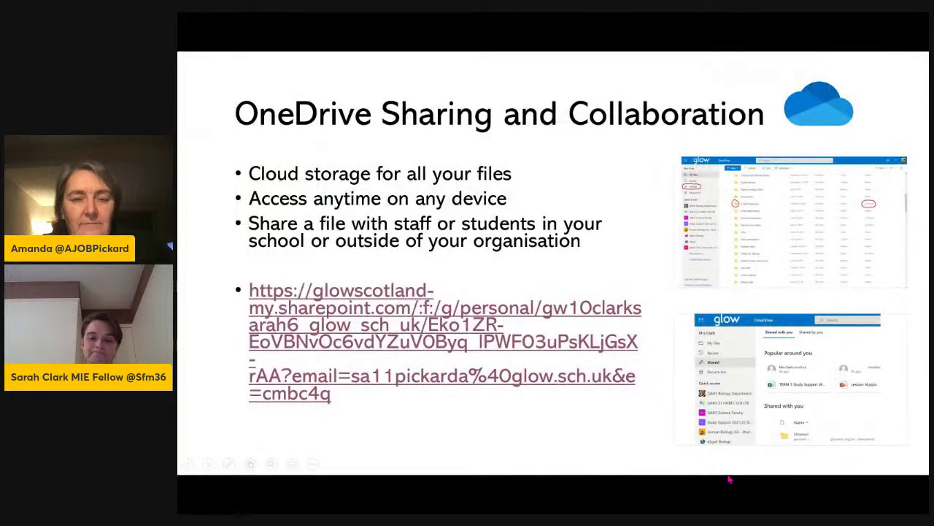
click(728, 479)
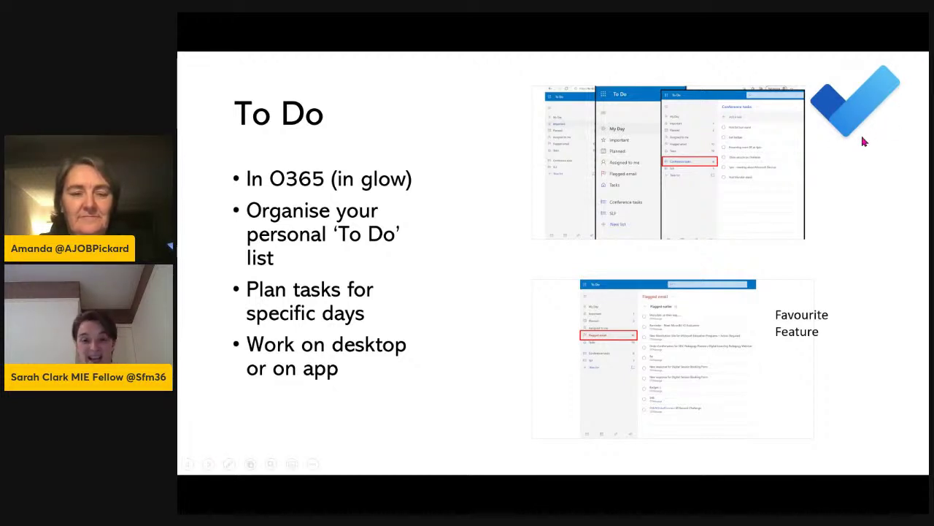
Present the enlarged Conference tasks and Flagged email screenshots, and advance from the Planner schedule to the multiple channels slide
click(726, 167)
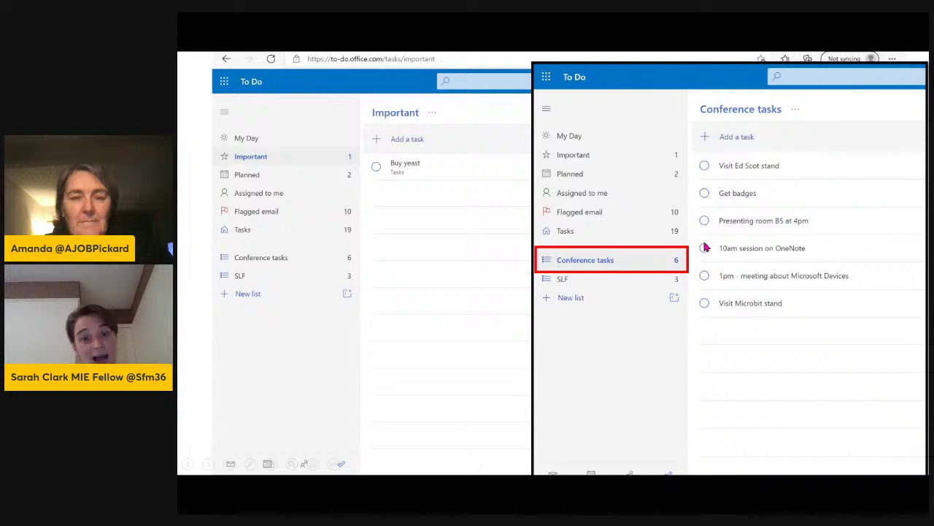
click(704, 307)
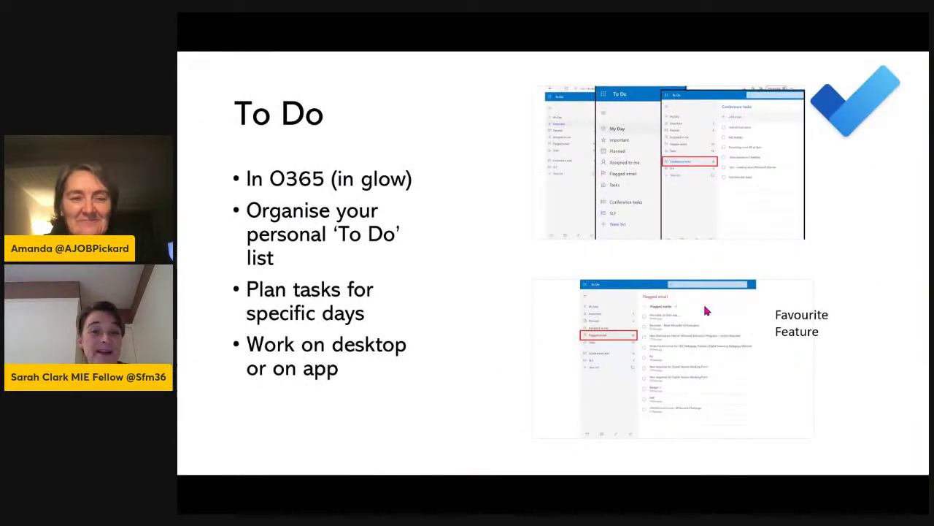
click(697, 351)
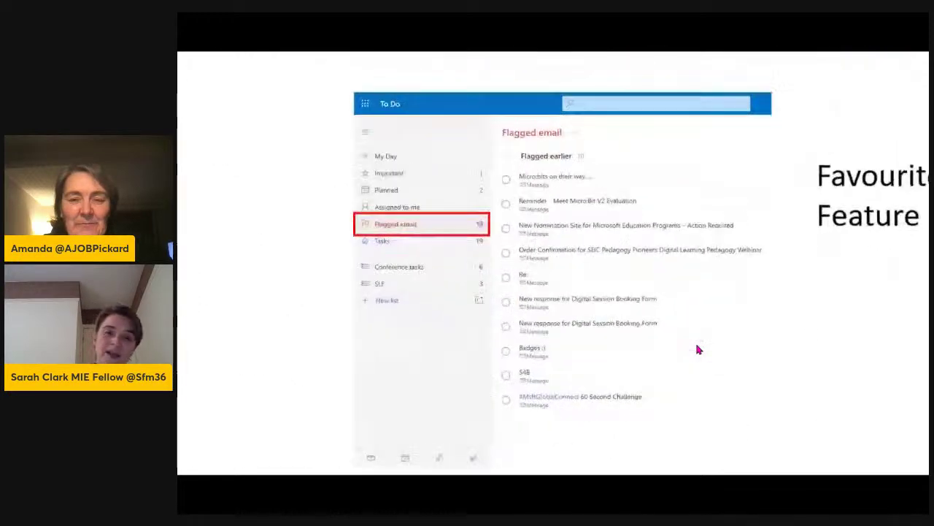
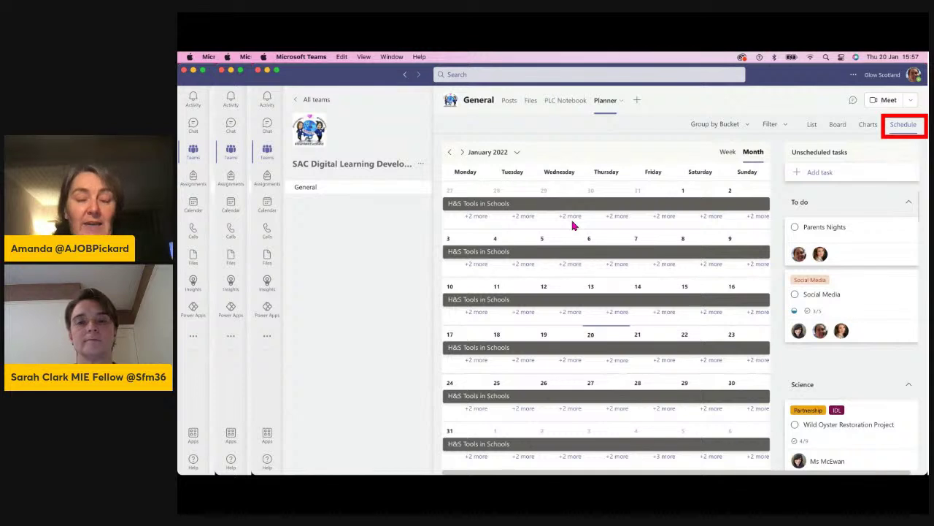
key(Right)
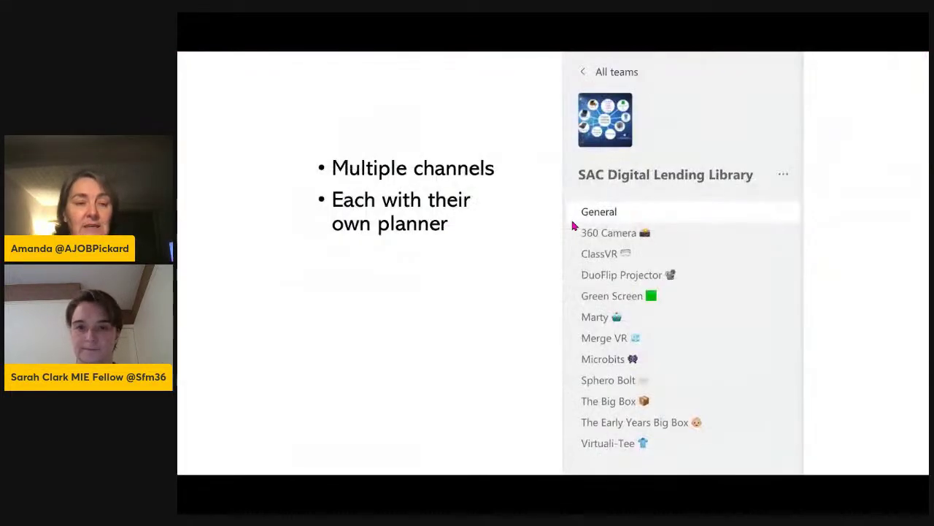